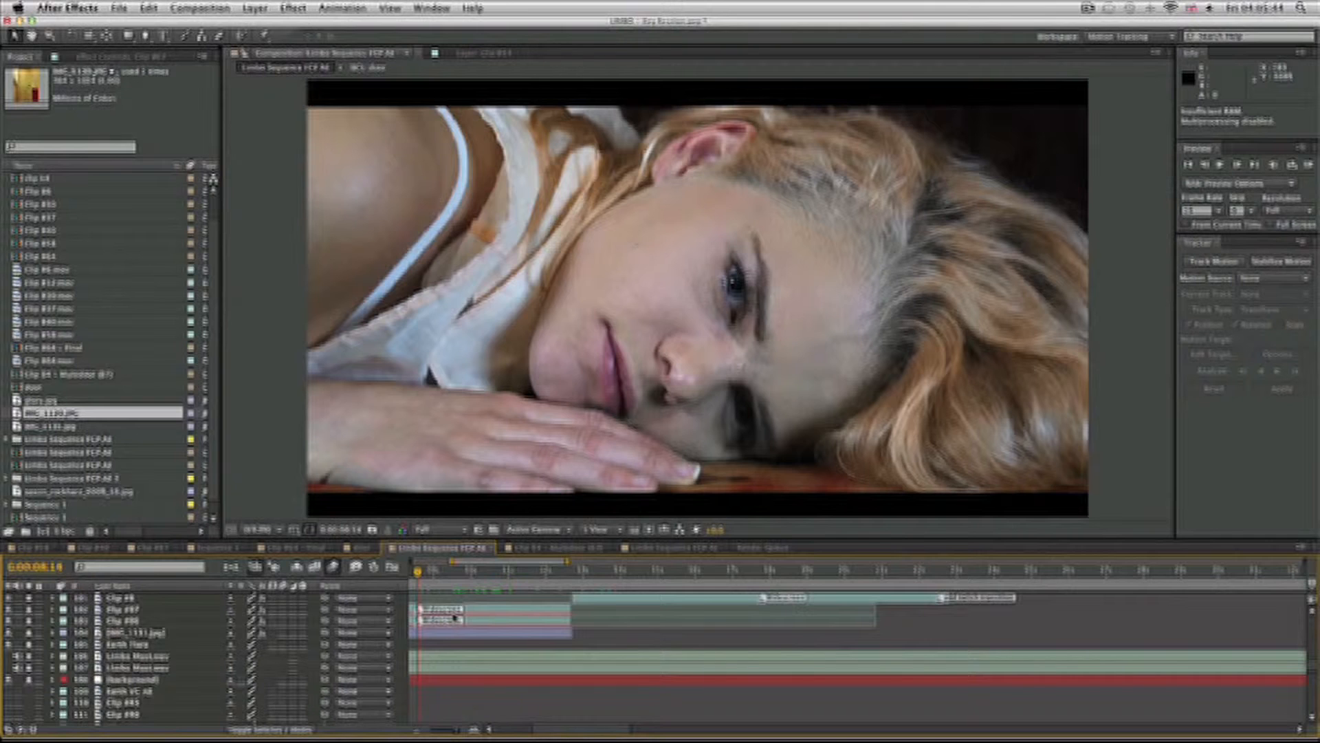
Scrub through the close-up and wide portions of the shot to examine how the dark background changes to white
{"action": "scroll", "coordinate": [455, 617], "scroll_direction": "left", "scroll_amount": 5}
{"action": "left_click_drag", "start_coordinate": [608, 572], "coordinate": [785, 588]}
{"action": "scroll", "coordinate": [626, 610], "scroll_direction": "left", "scroll_amount": 3}
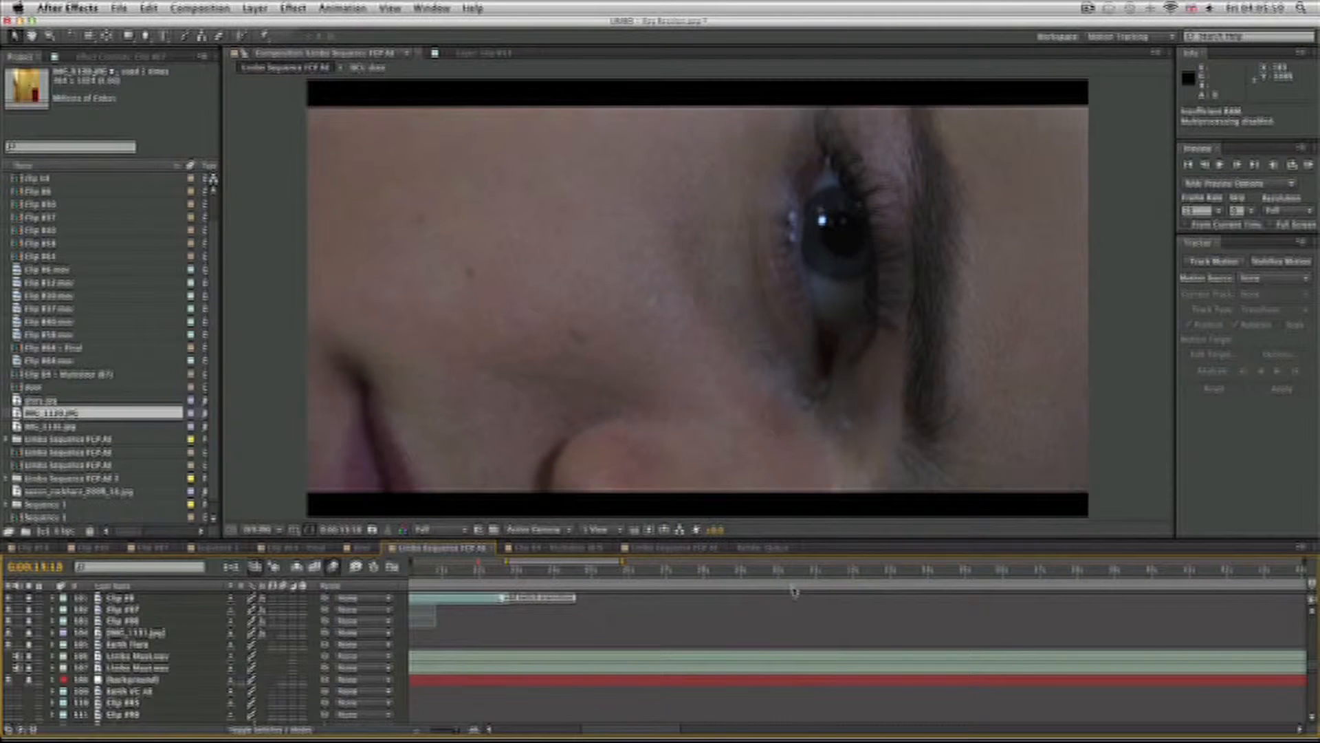
{"action": "scroll", "coordinate": [625, 610], "scroll_direction": "right", "scroll_amount": 5}
{"action": "left_click_drag", "start_coordinate": [696, 587], "coordinate": [888, 583]}
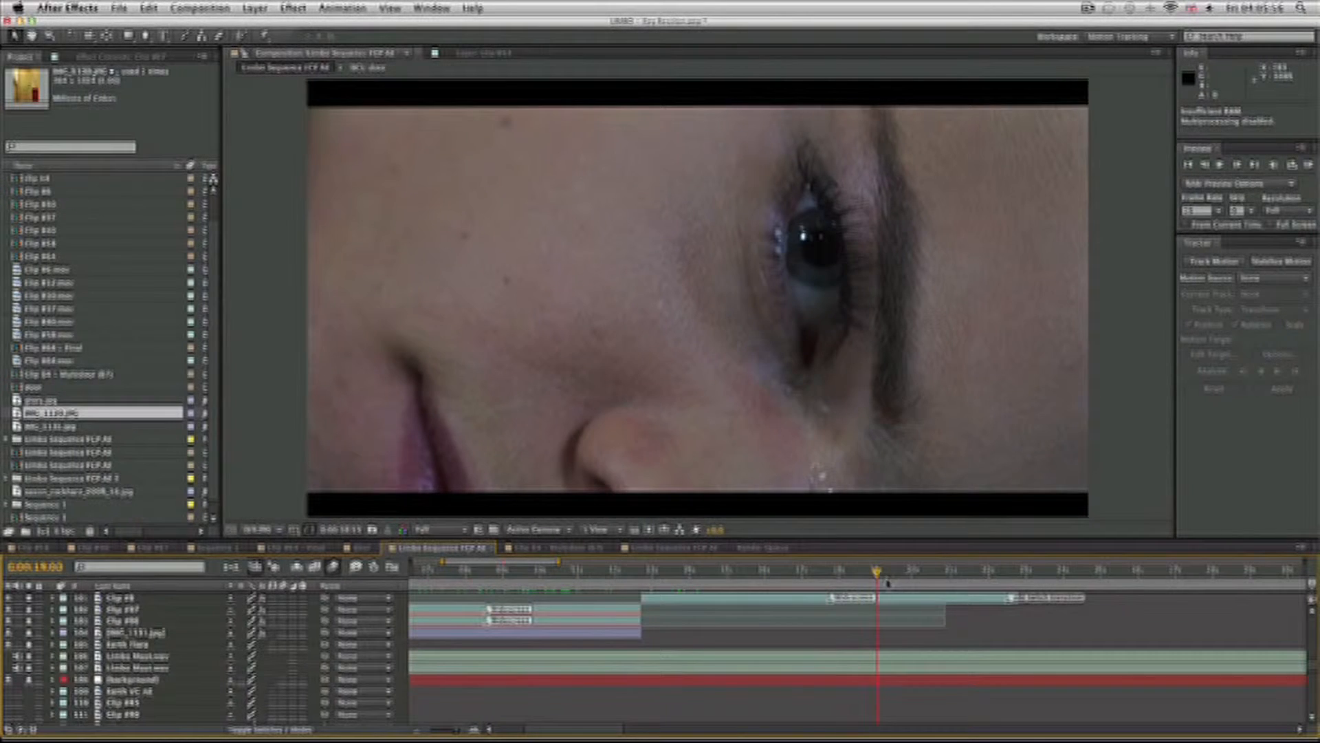
{"action": "left_click", "coordinate": [870, 574]}
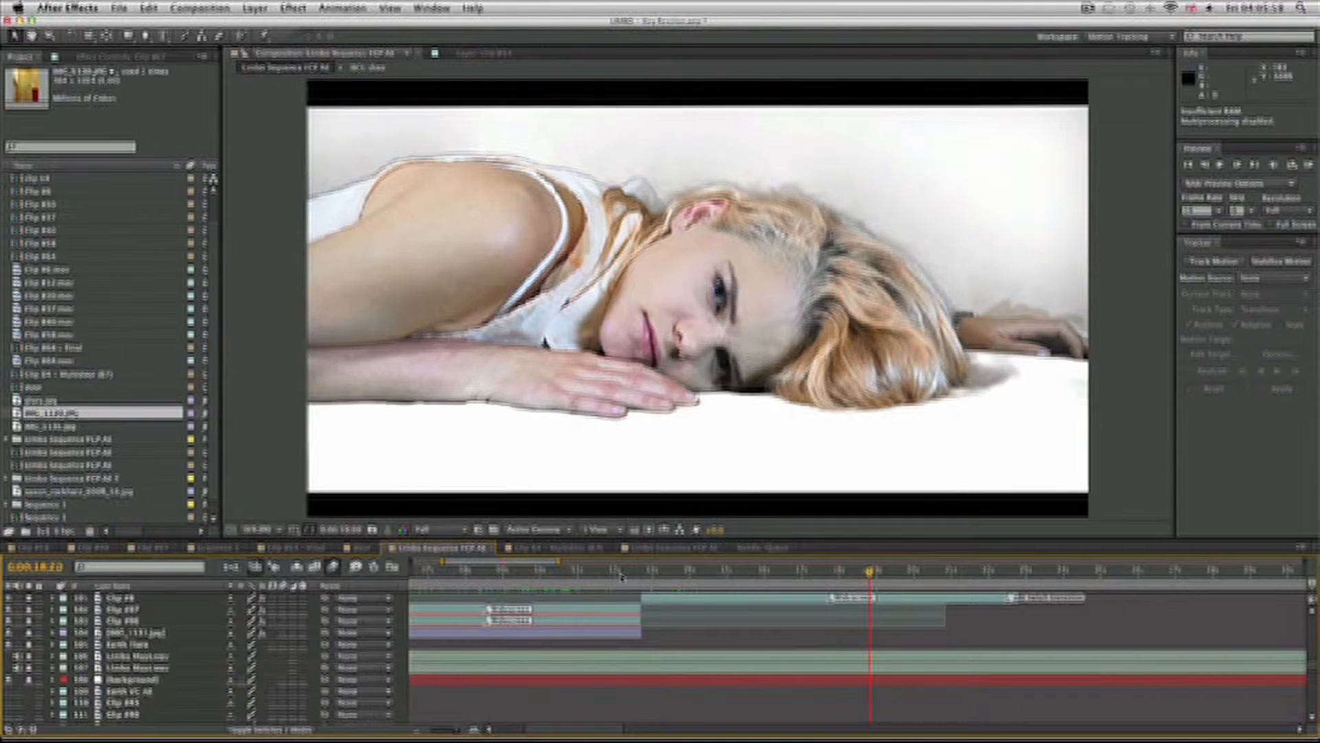
{"action": "left_click", "coordinate": [473, 577]}
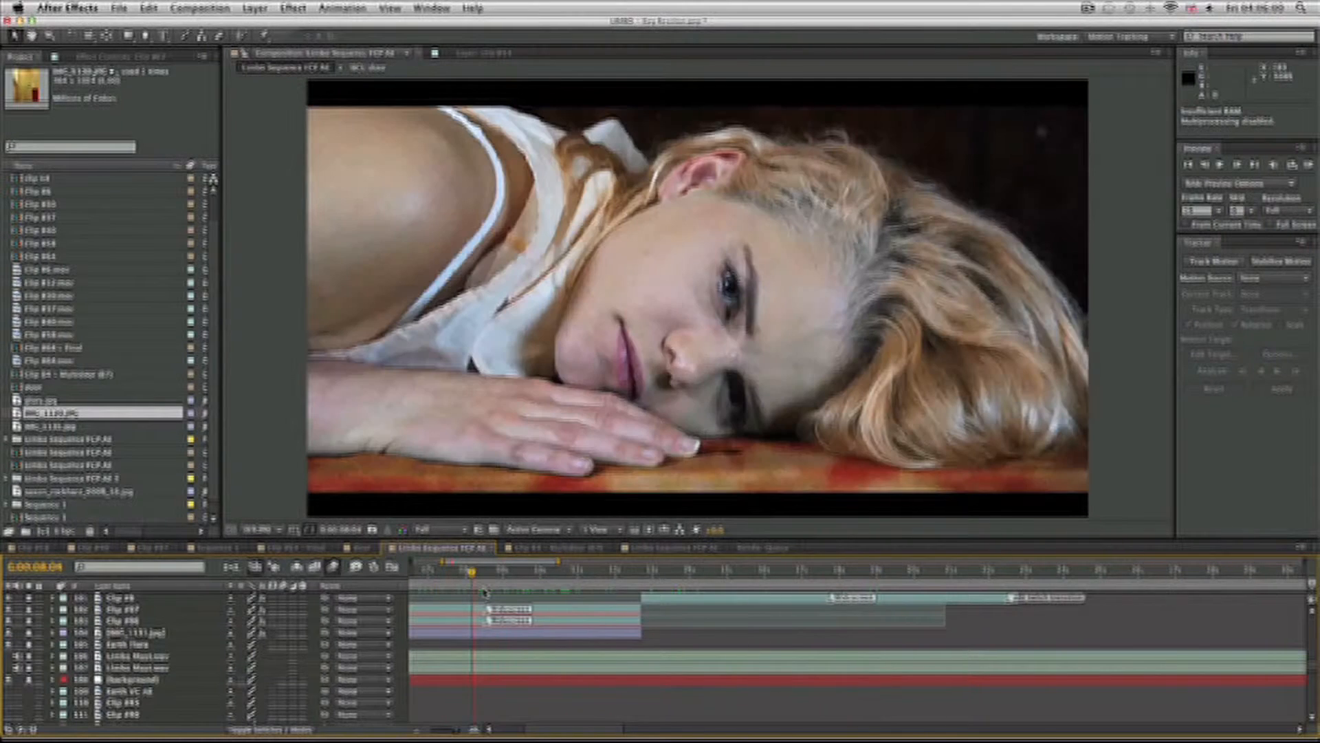
{"action": "scroll", "coordinate": [489, 581], "scroll_direction": "left", "scroll_amount": 8}
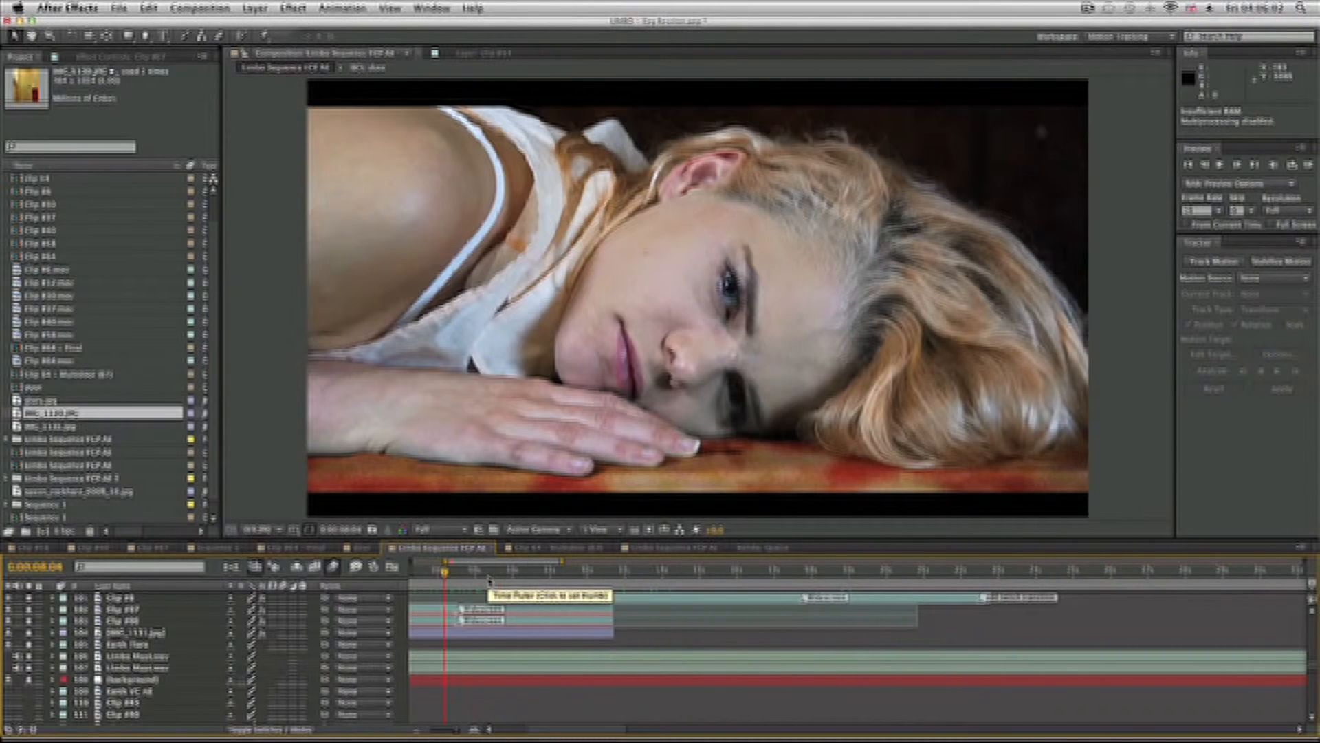
{"action": "scroll", "coordinate": [489, 581], "scroll_direction": "right", "scroll_amount": 3}
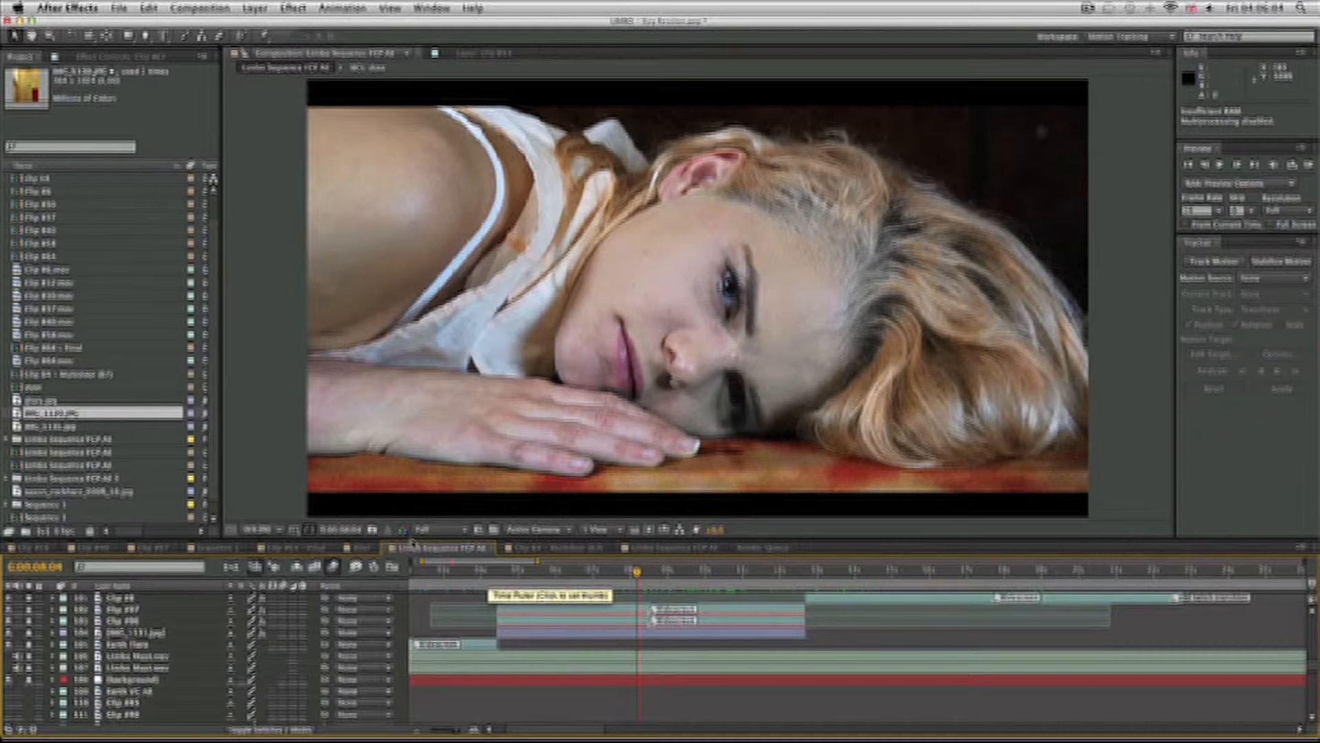
{"action": "left_click", "coordinate": [629, 572]}
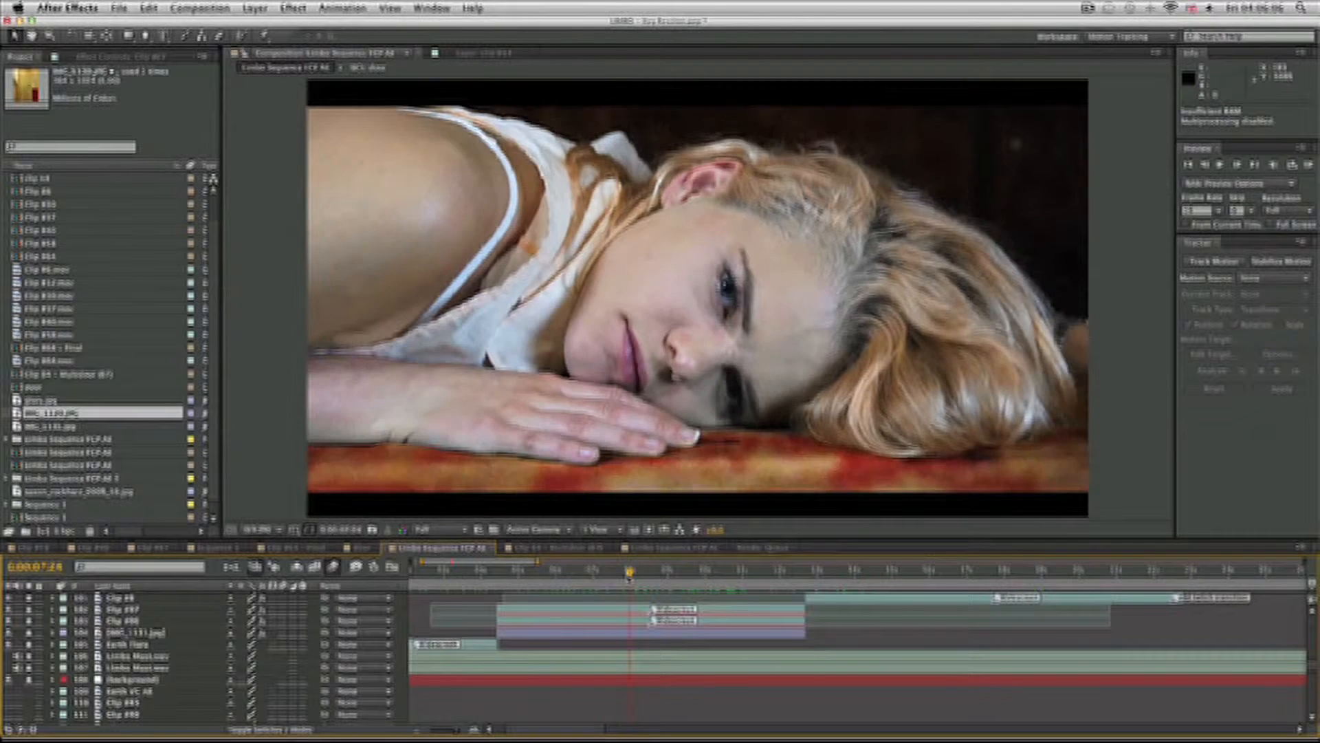
{"action": "left_click_drag", "start_coordinate": [630, 572], "coordinate": [1046, 576]}
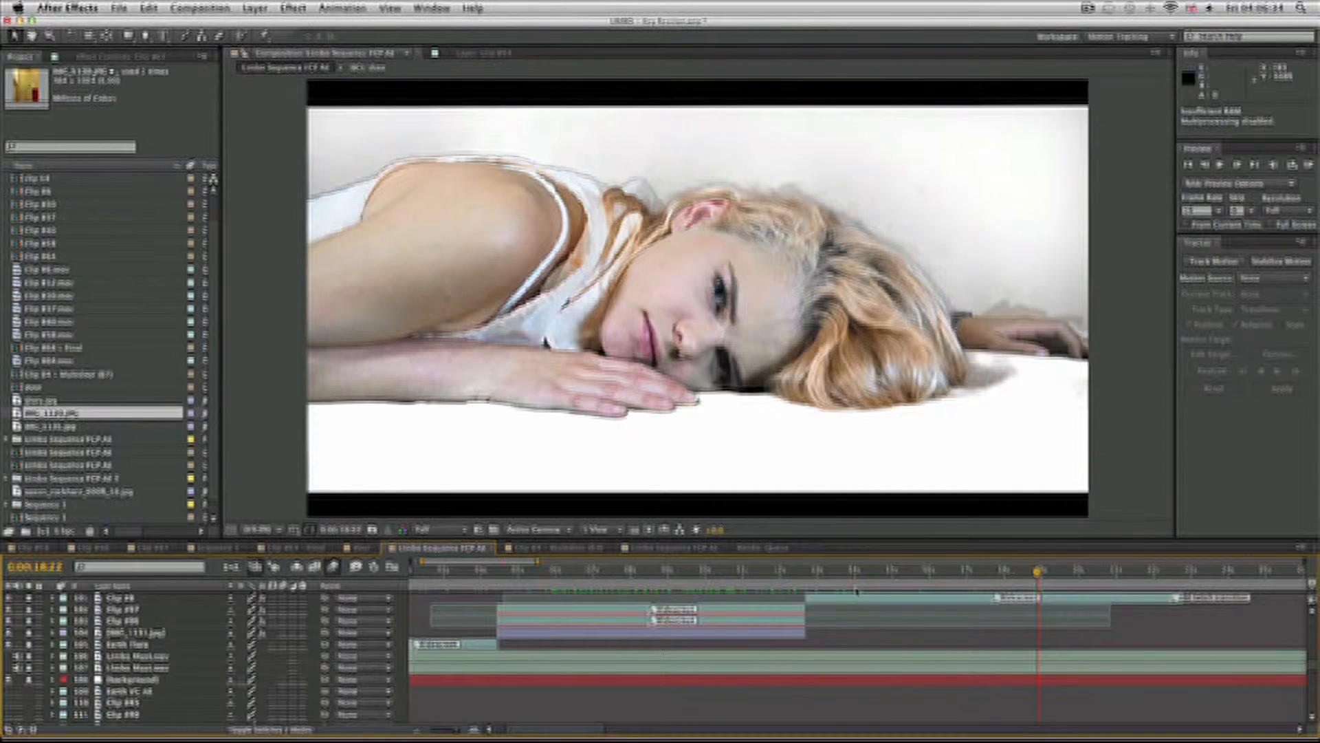
Enlarge the composition view and refit Clip #8's mask points at the collar and the back of the hair one frame earlier
{"action": "left_click", "coordinate": [804, 469]}
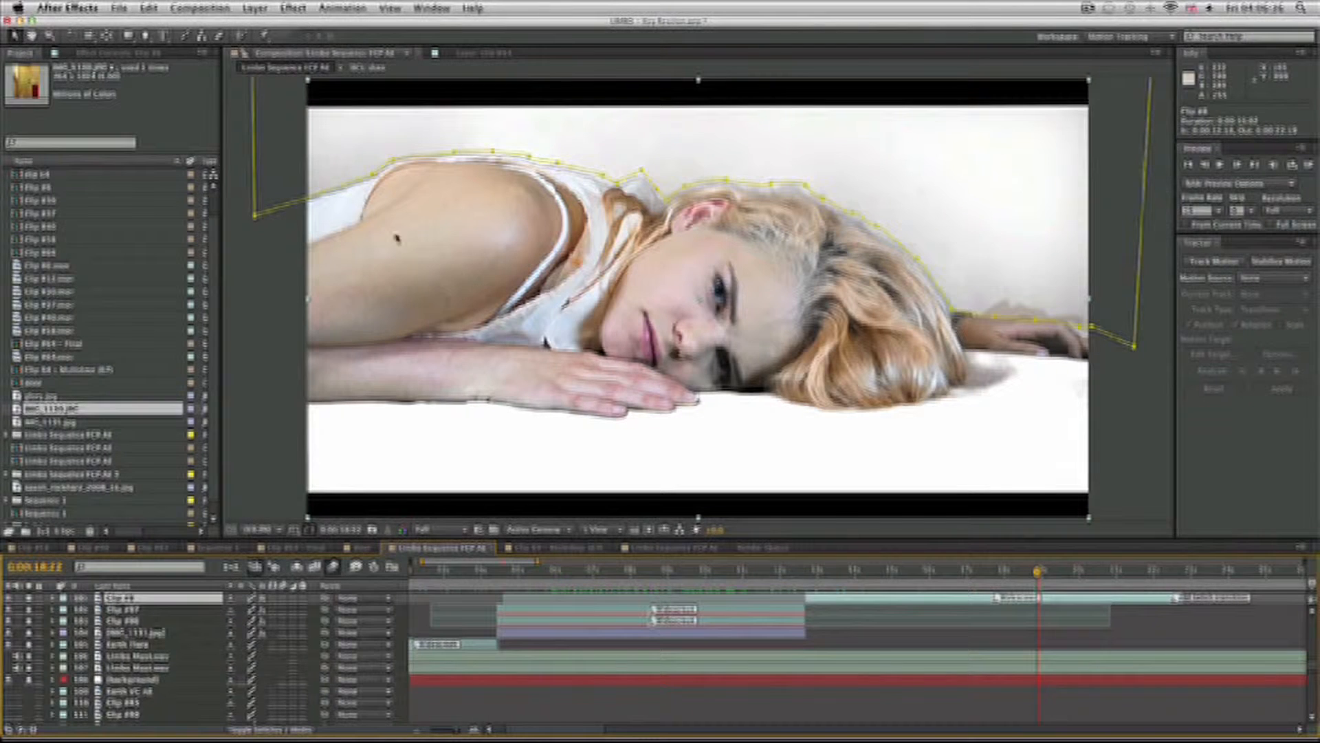
{"action": "key", "text": "grave"}
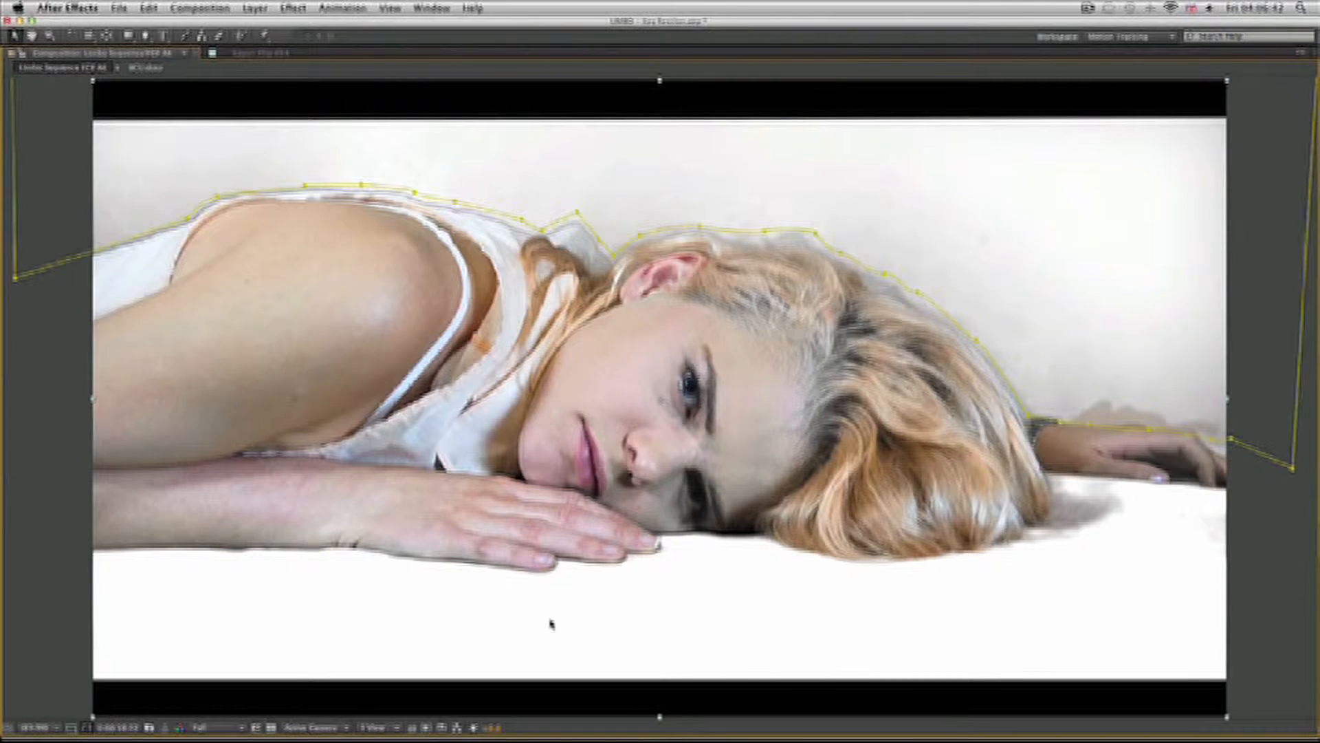
{"action": "key", "text": "Page_Up"}
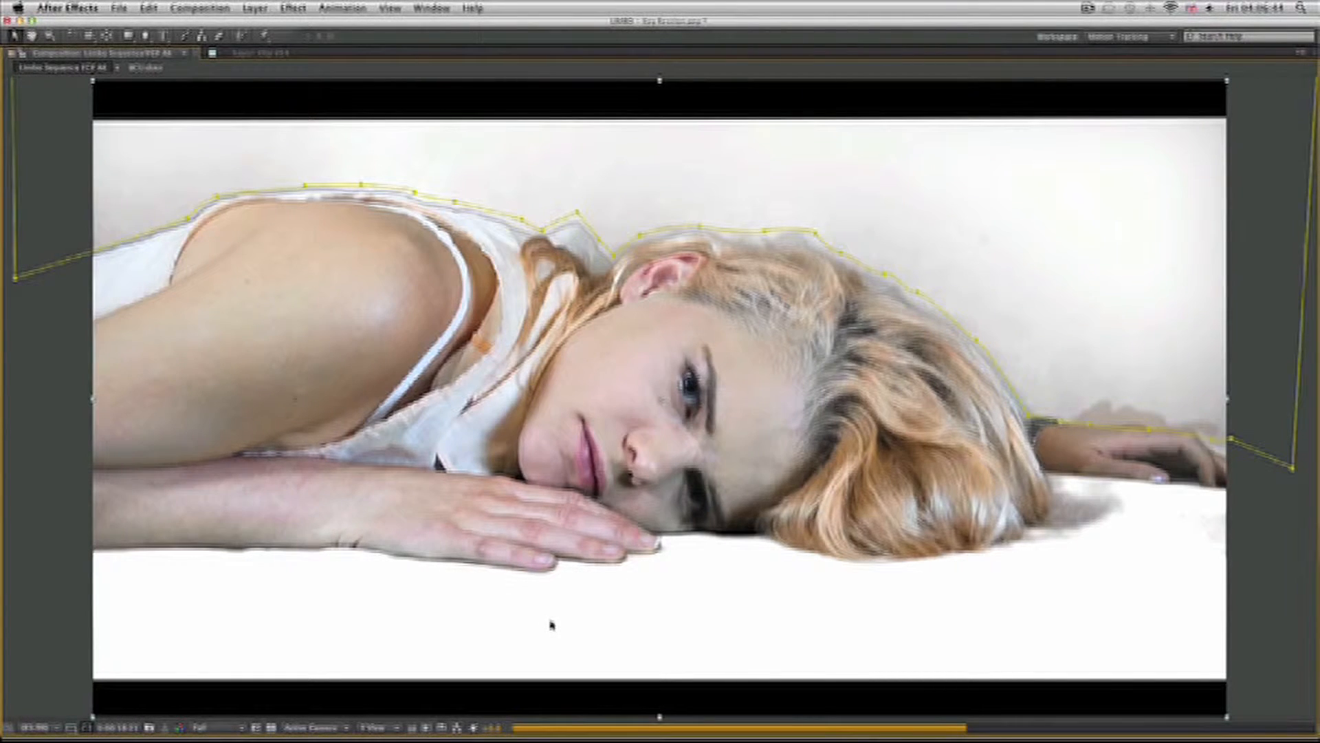
{"action": "left_click_drag", "start_coordinate": [577, 211], "coordinate": [577, 216]}
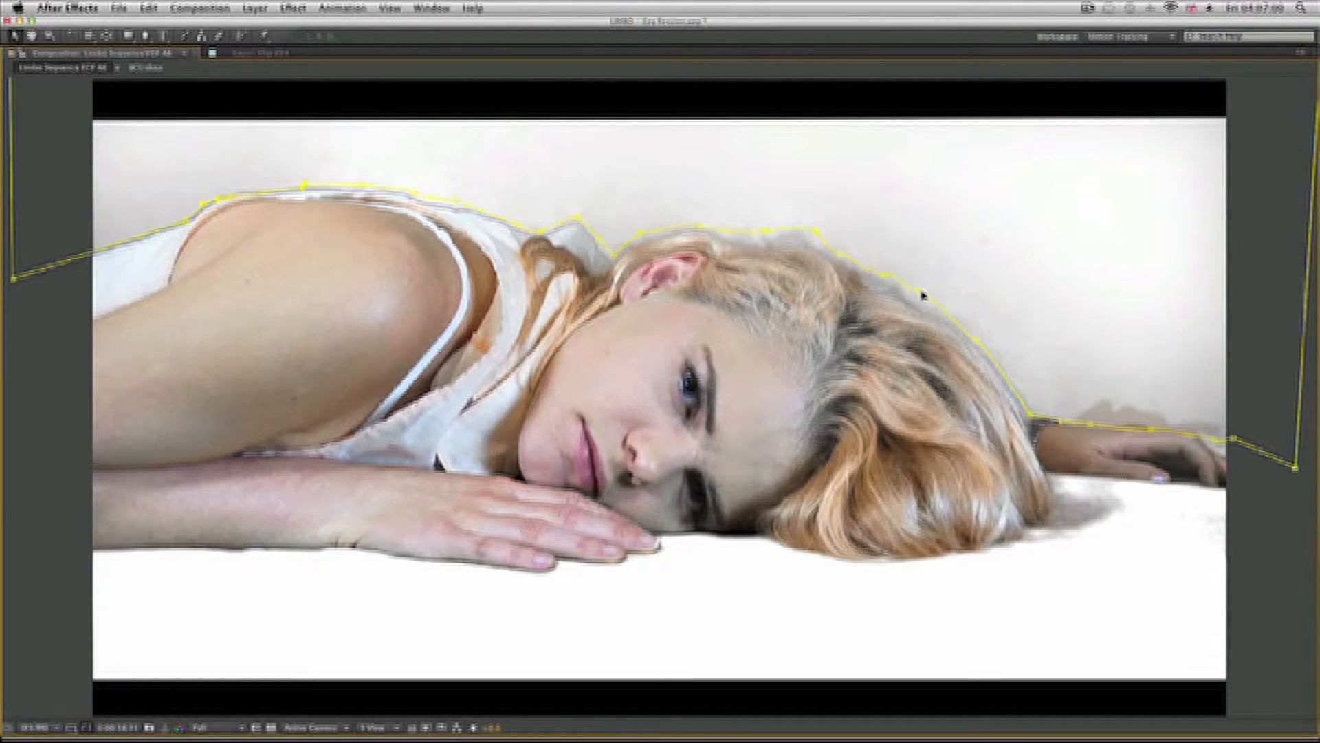
{"action": "left_click_drag", "start_coordinate": [923, 294], "coordinate": [921, 301]}
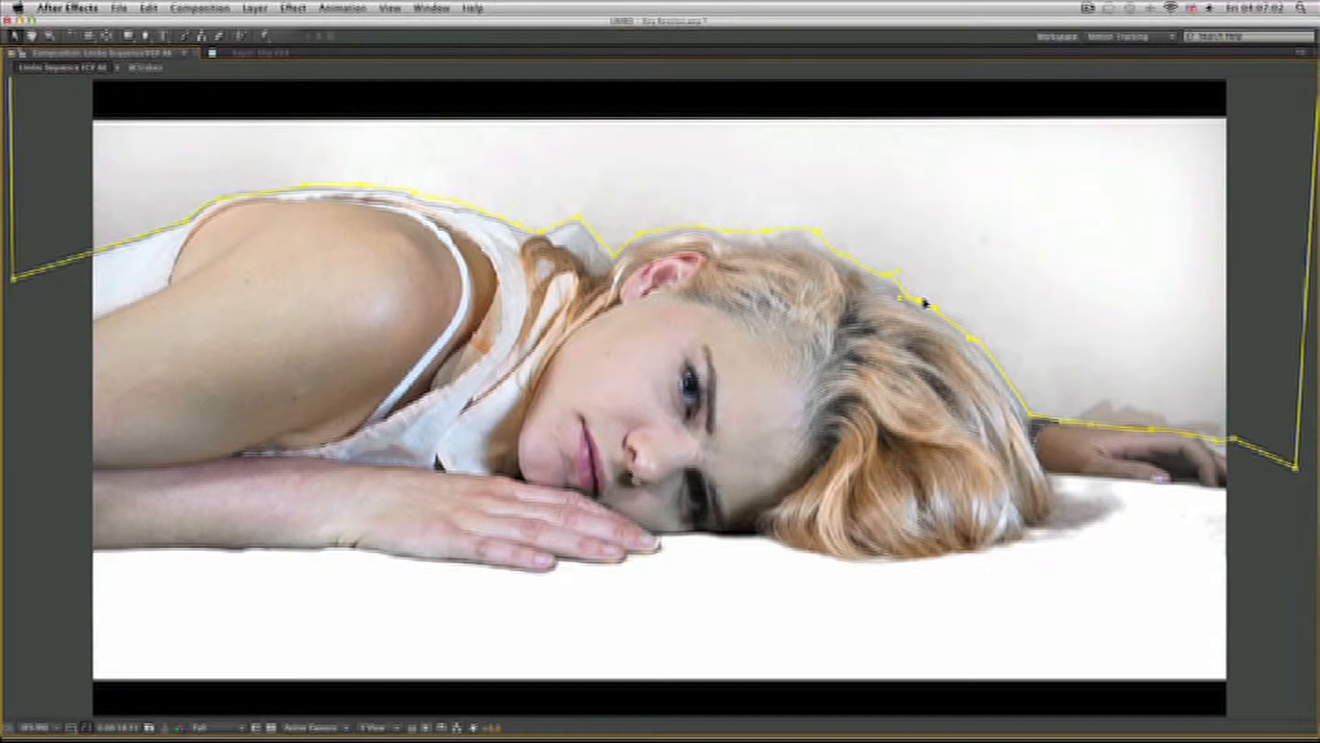
Go back a few more frames and realign the mask points along the collar, shoulder and back of the hair
{"action": "key", "text": "Page_Up"}
{"action": "key", "text": "Page_Up"}
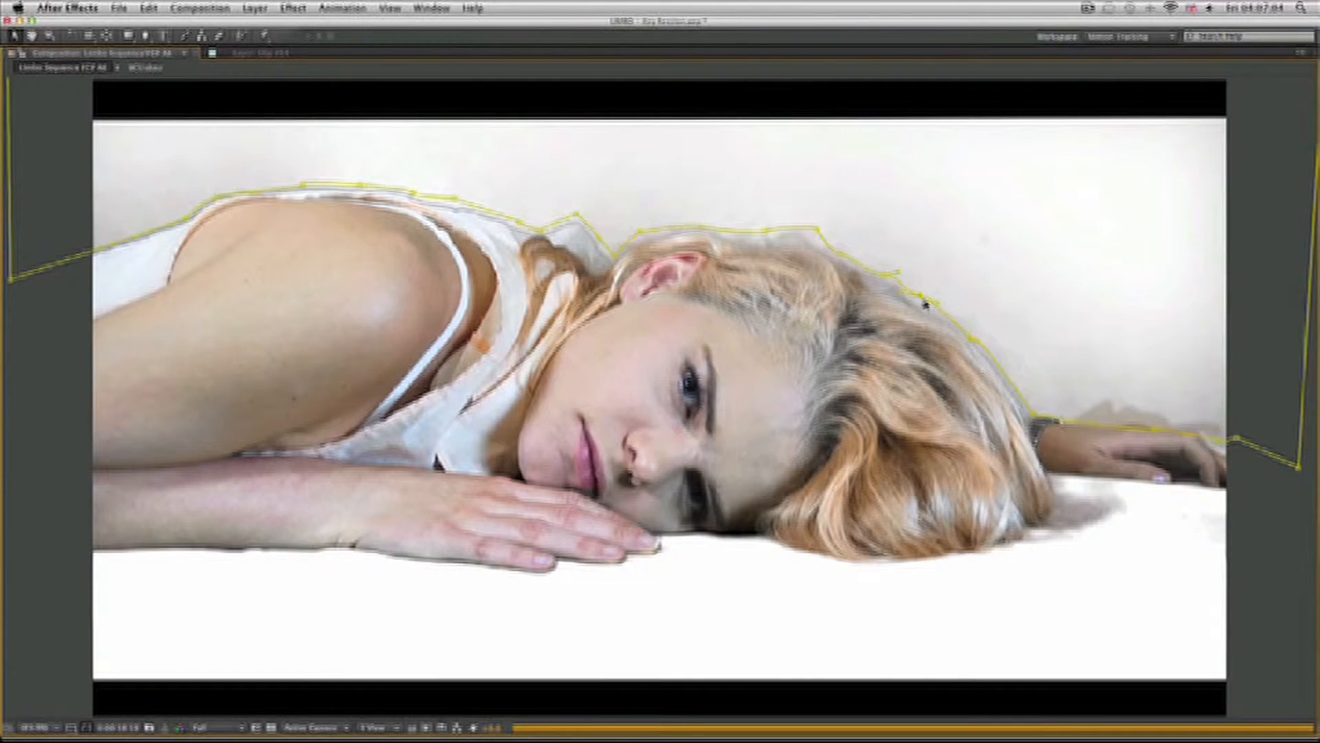
{"action": "left_click_drag", "start_coordinate": [577, 212], "coordinate": [579, 217]}
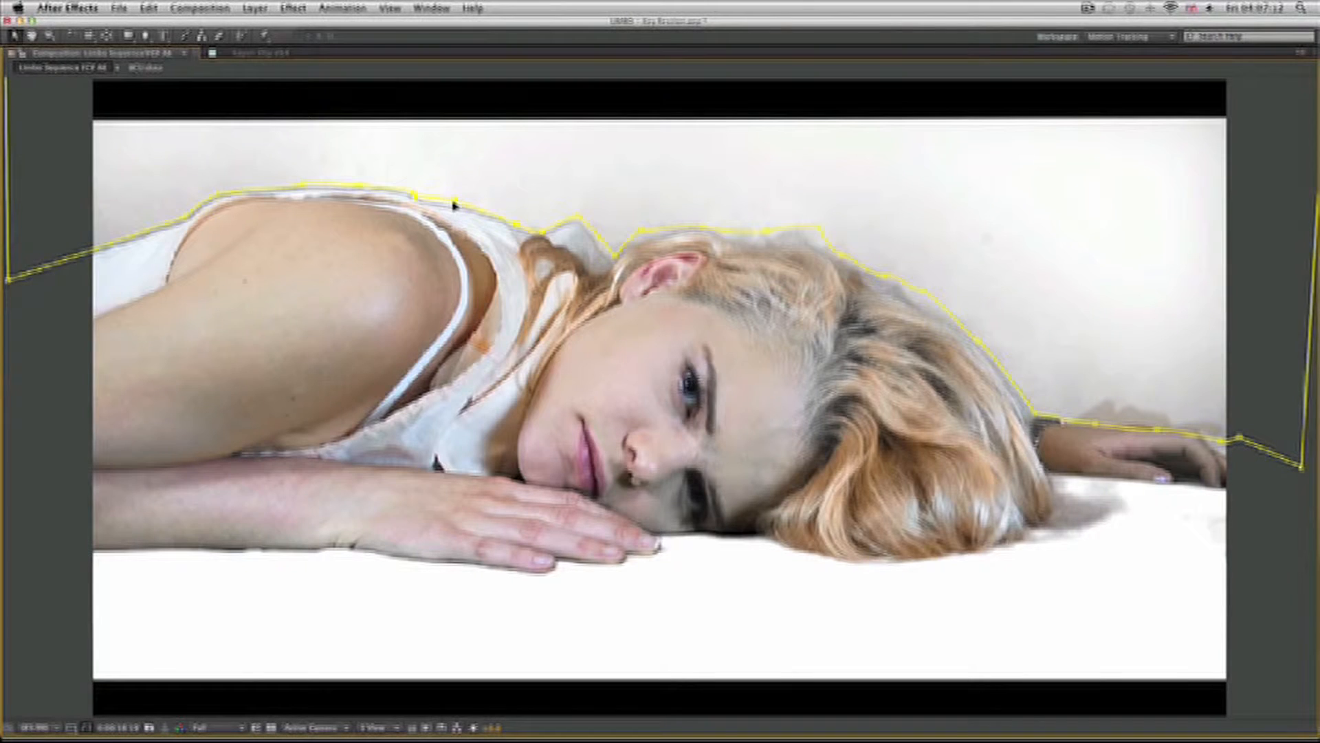
{"action": "left_click", "coordinate": [302, 186]}
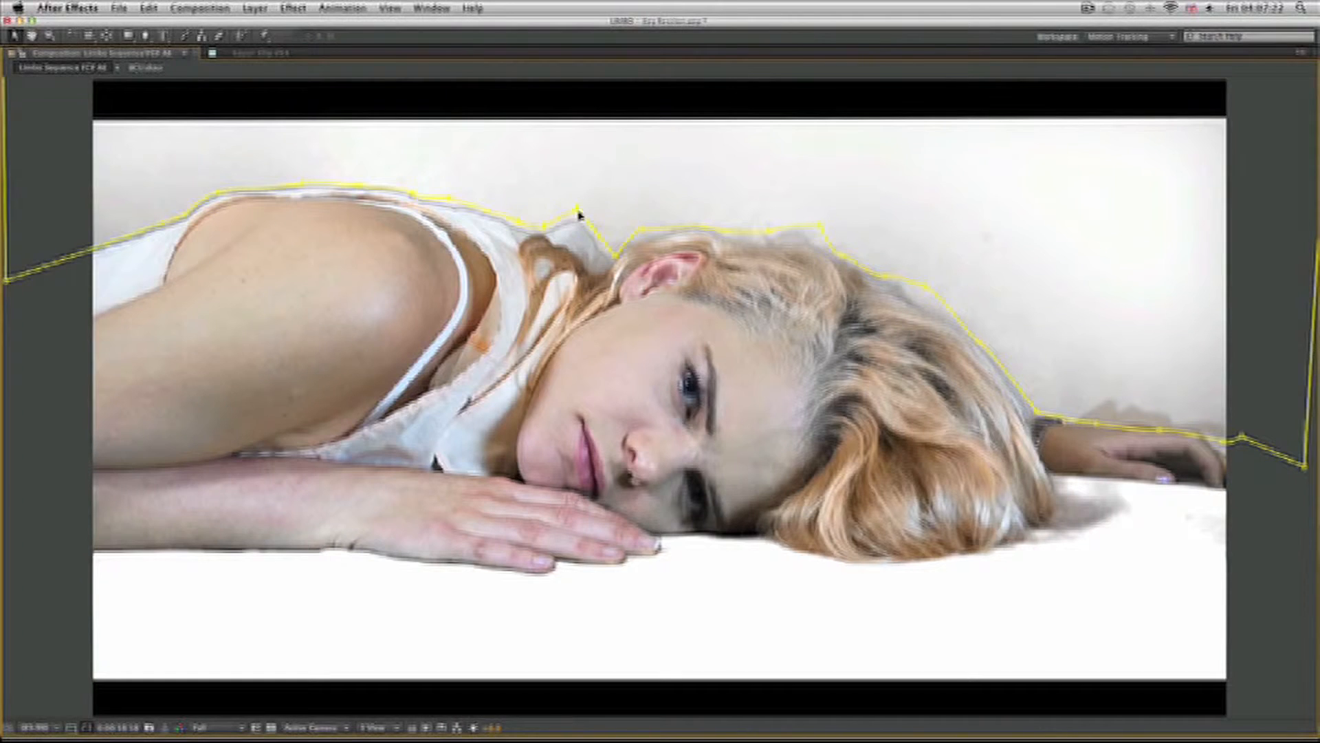
{"action": "left_click", "coordinate": [923, 291]}
{"action": "left_click_drag", "start_coordinate": [924, 288], "coordinate": [923, 301]}
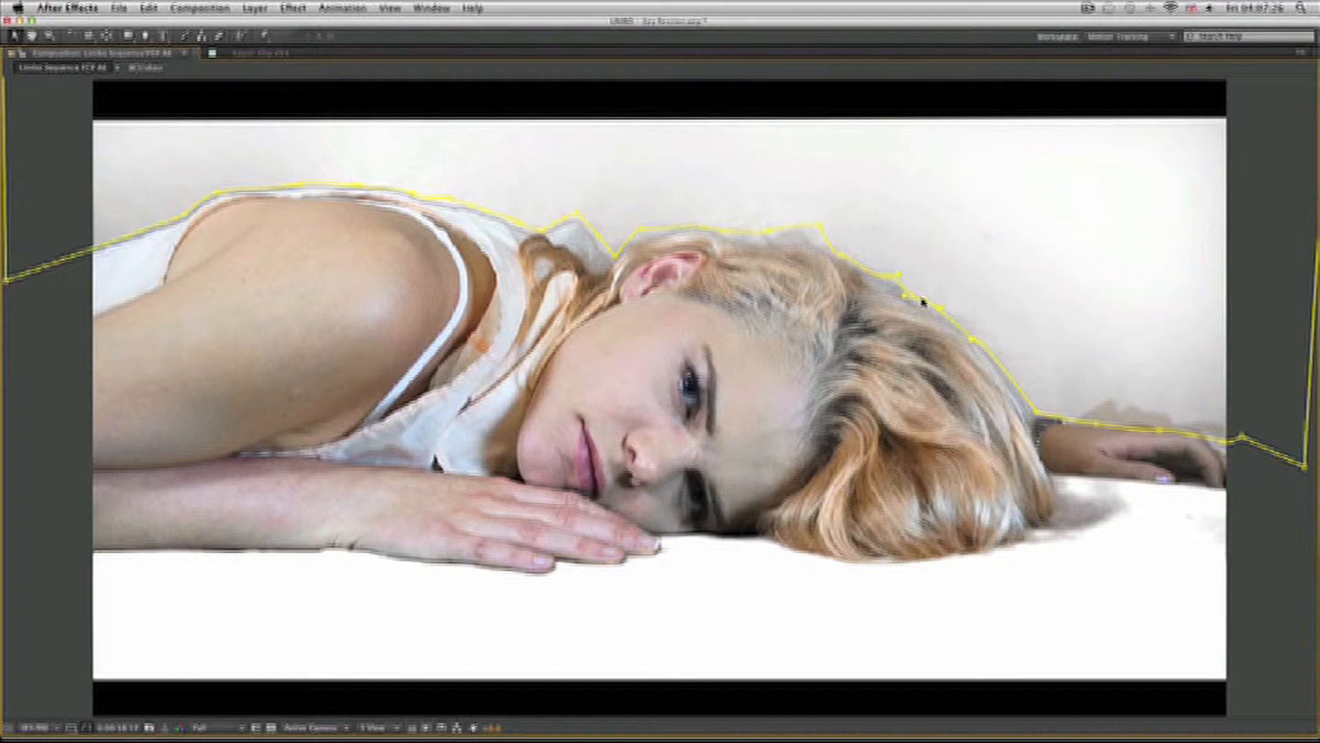
{"action": "left_click", "coordinate": [817, 230]}
On an earlier frame, pull the mask in along the hair and reposition the point above the crown of the head
{"action": "key", "text": "Page_Down"}
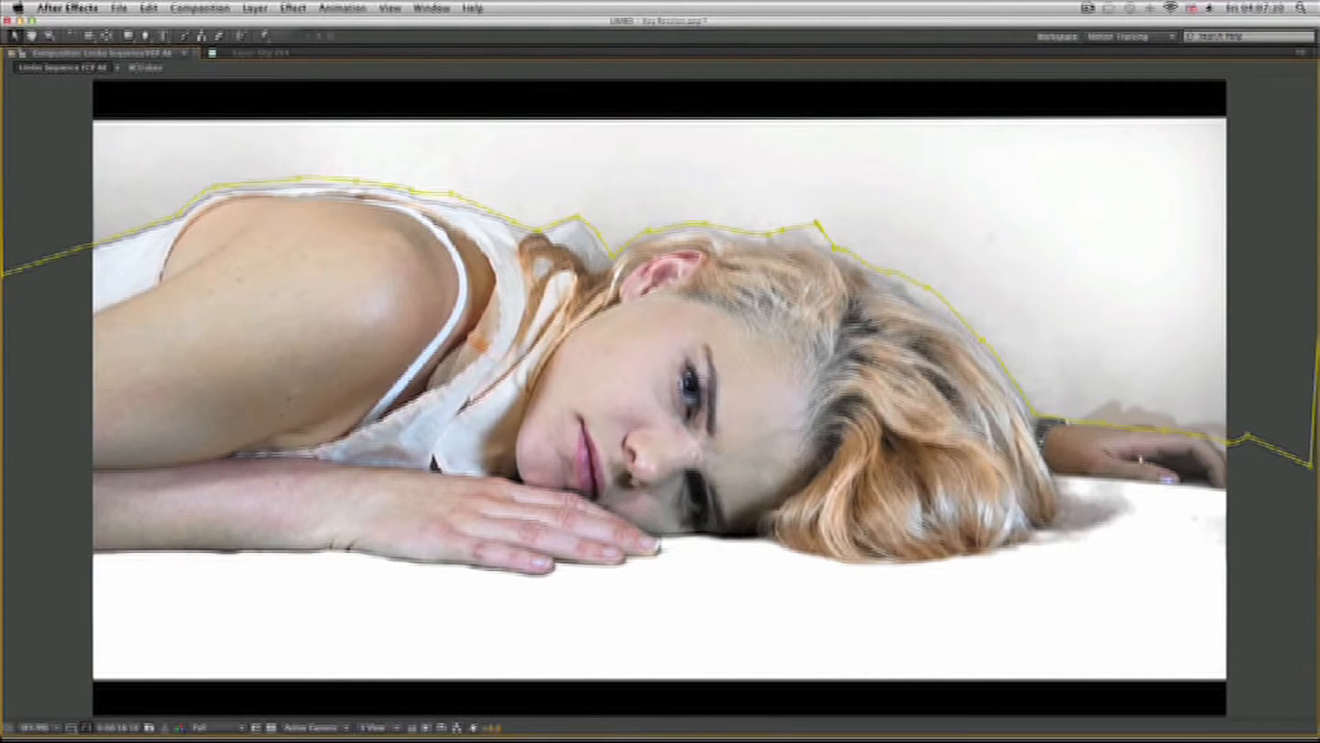
{"action": "left_click", "coordinate": [1102, 428]}
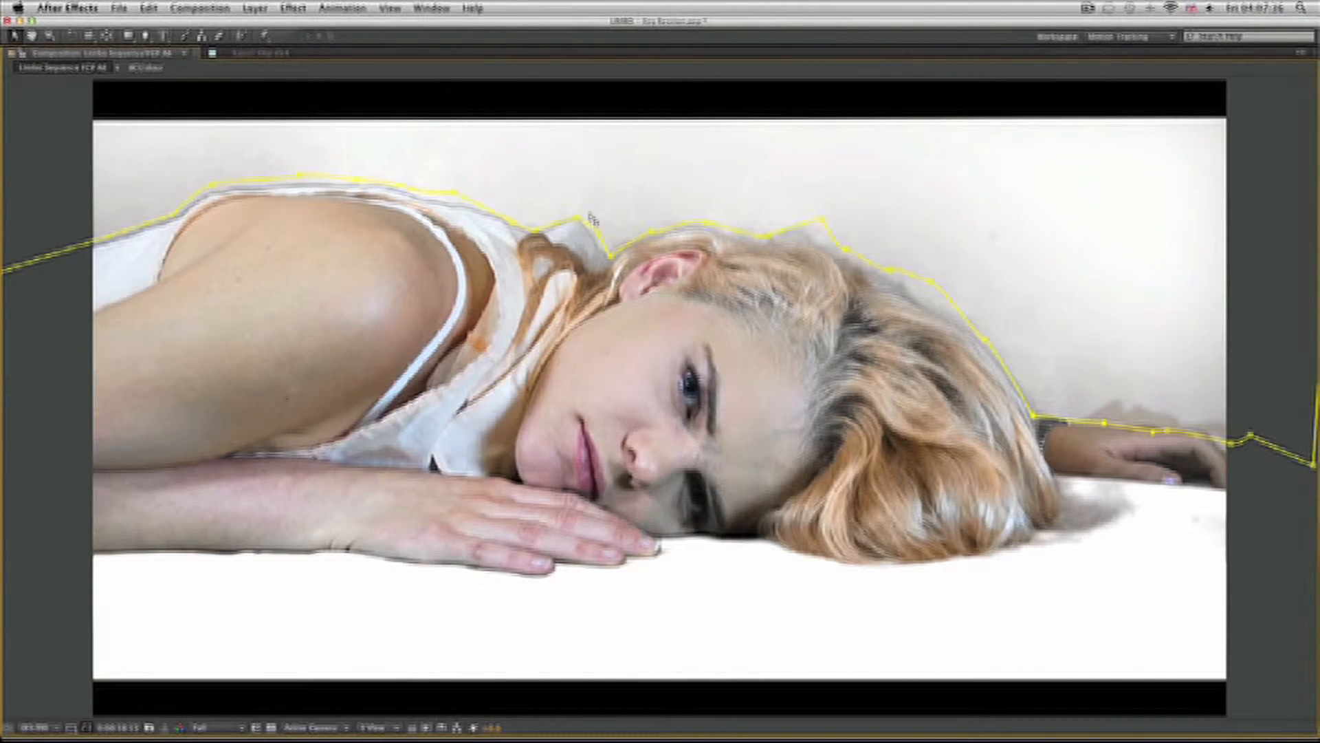
{"action": "left_click_drag", "start_coordinate": [930, 285], "coordinate": [923, 303]}
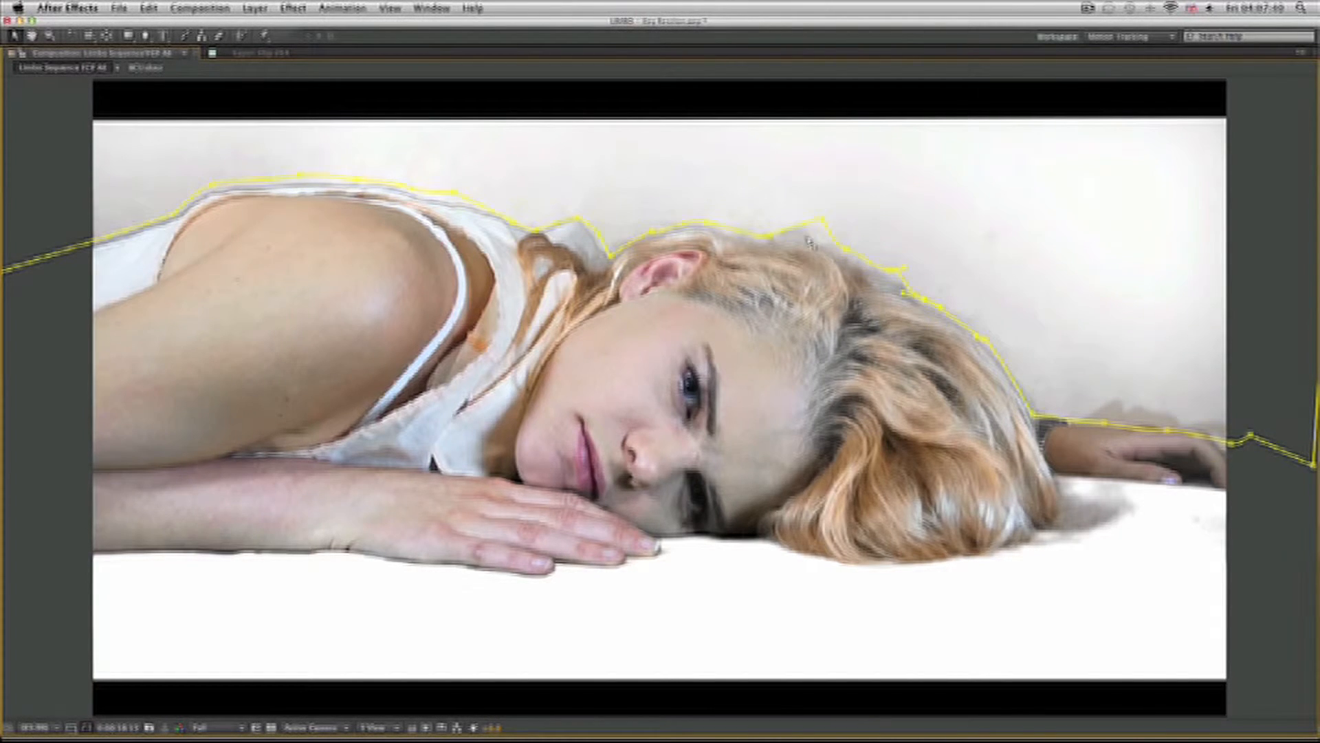
{"action": "mouse_move", "coordinate": [847, 252]}
{"action": "left_mouse_down"}
{"action": "mouse_move", "coordinate": [827, 280]}
{"action": "mouse_move", "coordinate": [838, 264]}
{"action": "left_mouse_up"}
{"action": "left_click_drag", "start_coordinate": [876, 197], "coordinate": [808, 223]}
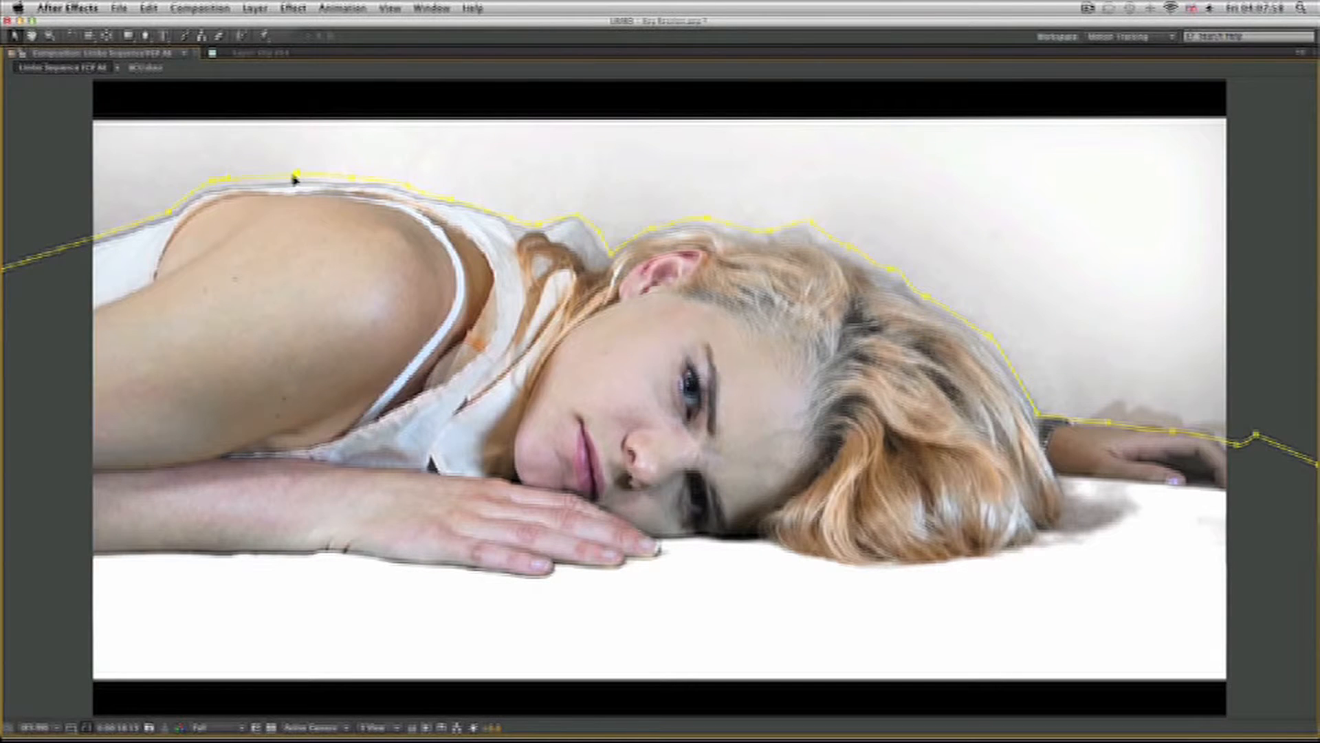
Refine the mask near the shoulder and the outer hair curve on nearby frames, and restore the full panel layout
{"action": "left_click", "coordinate": [162, 216]}
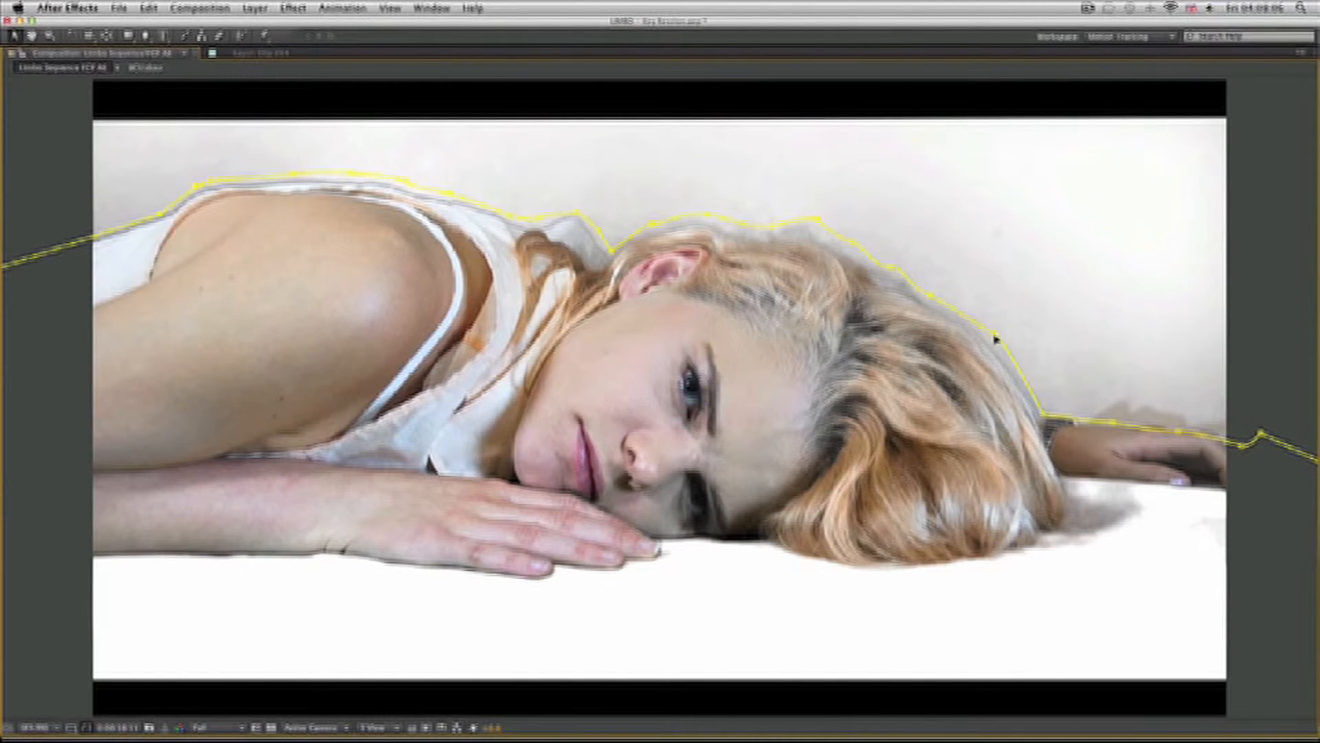
{"action": "left_click_drag", "start_coordinate": [996, 334], "coordinate": [990, 337]}
{"action": "key", "text": "Page_Down"}
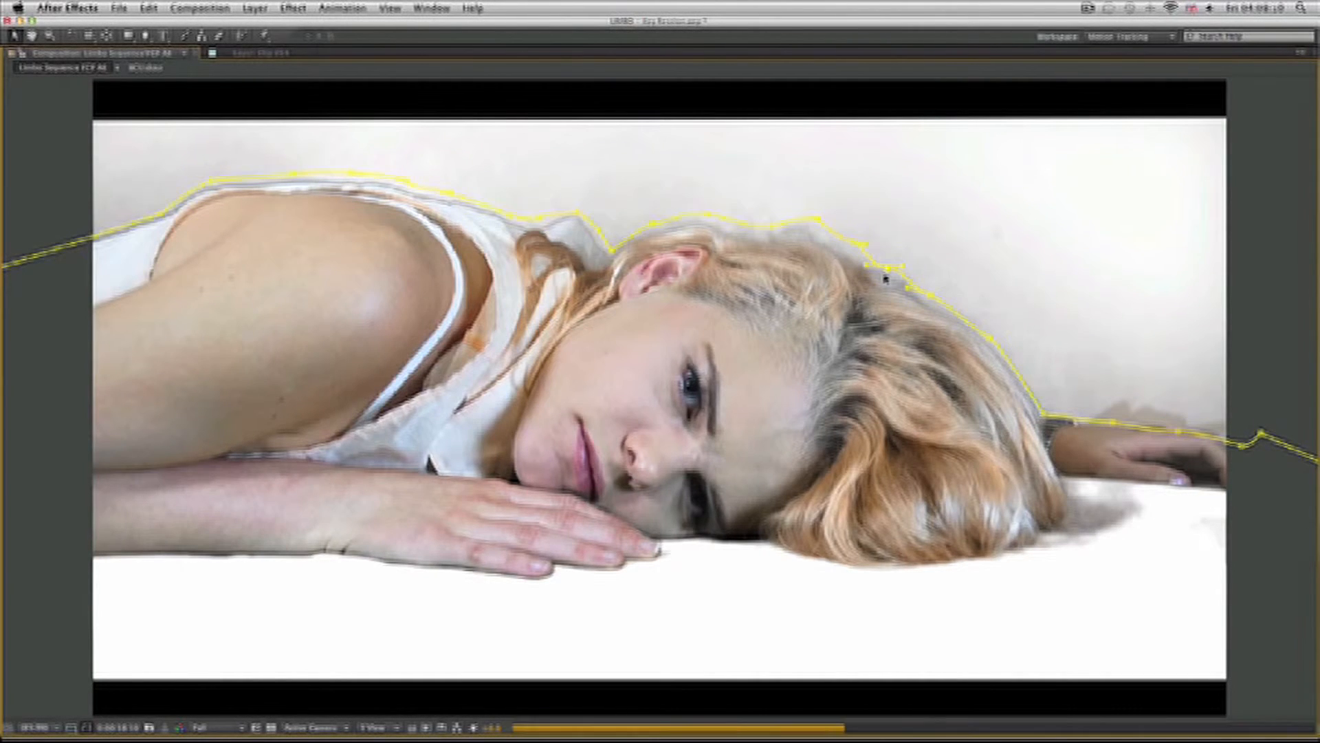
{"action": "key", "text": "grave"}
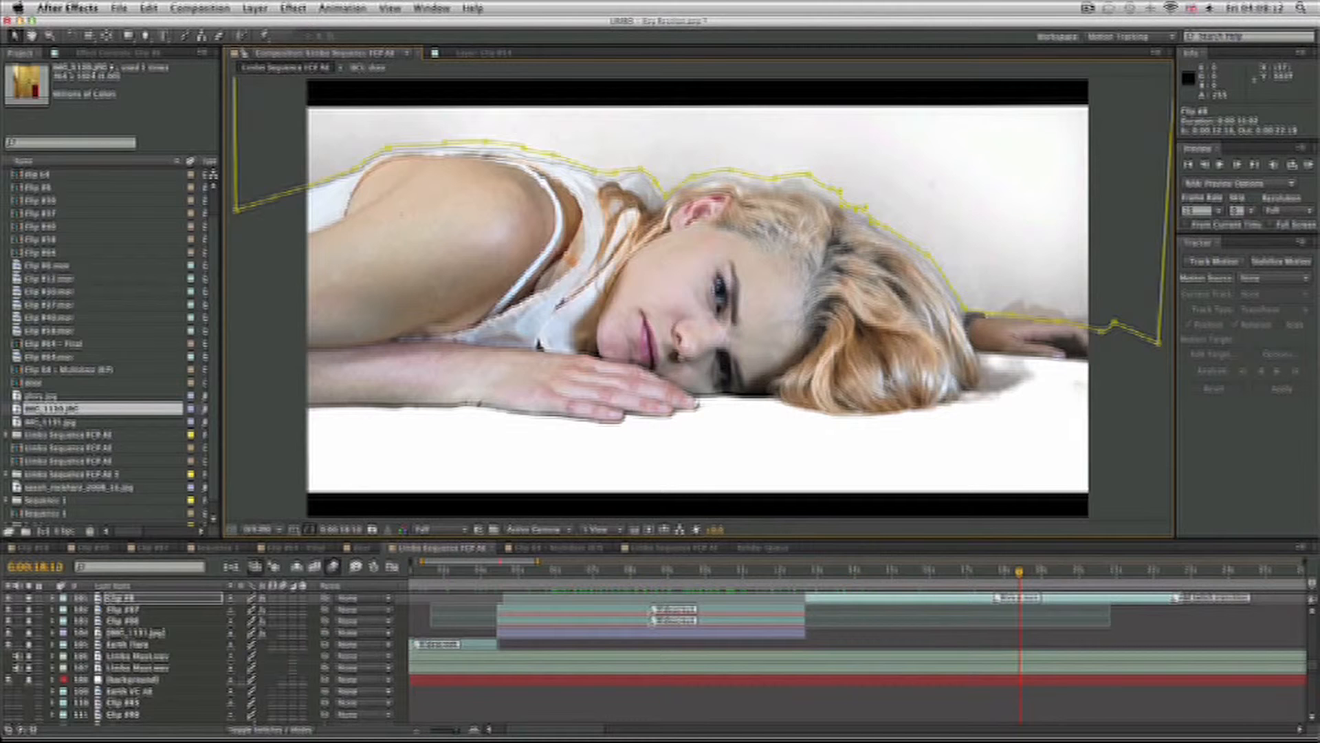
Check the reshaped mask of Clip #8 at several points ahead of the 18-second mark
{"action": "left_click", "coordinate": [1008, 577]}
{"action": "left_click", "coordinate": [919, 581]}
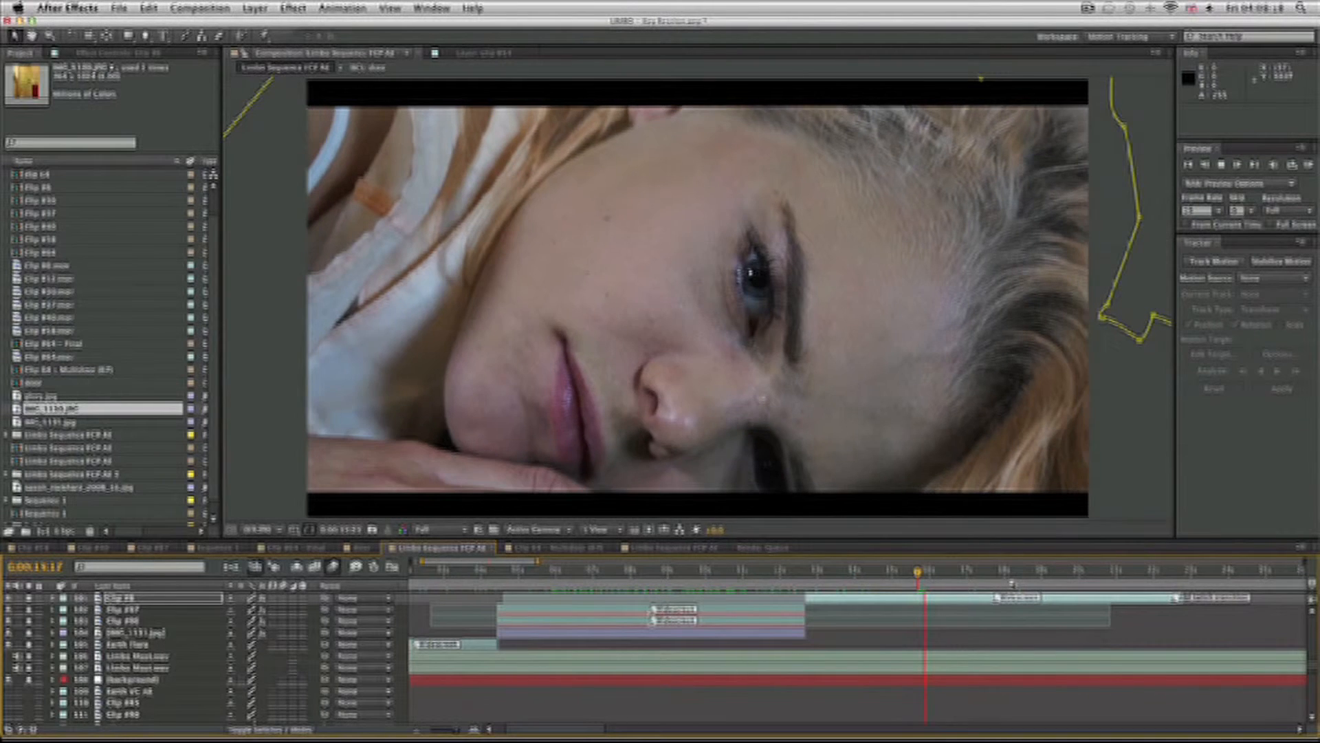
{"action": "left_click", "coordinate": [966, 581]}
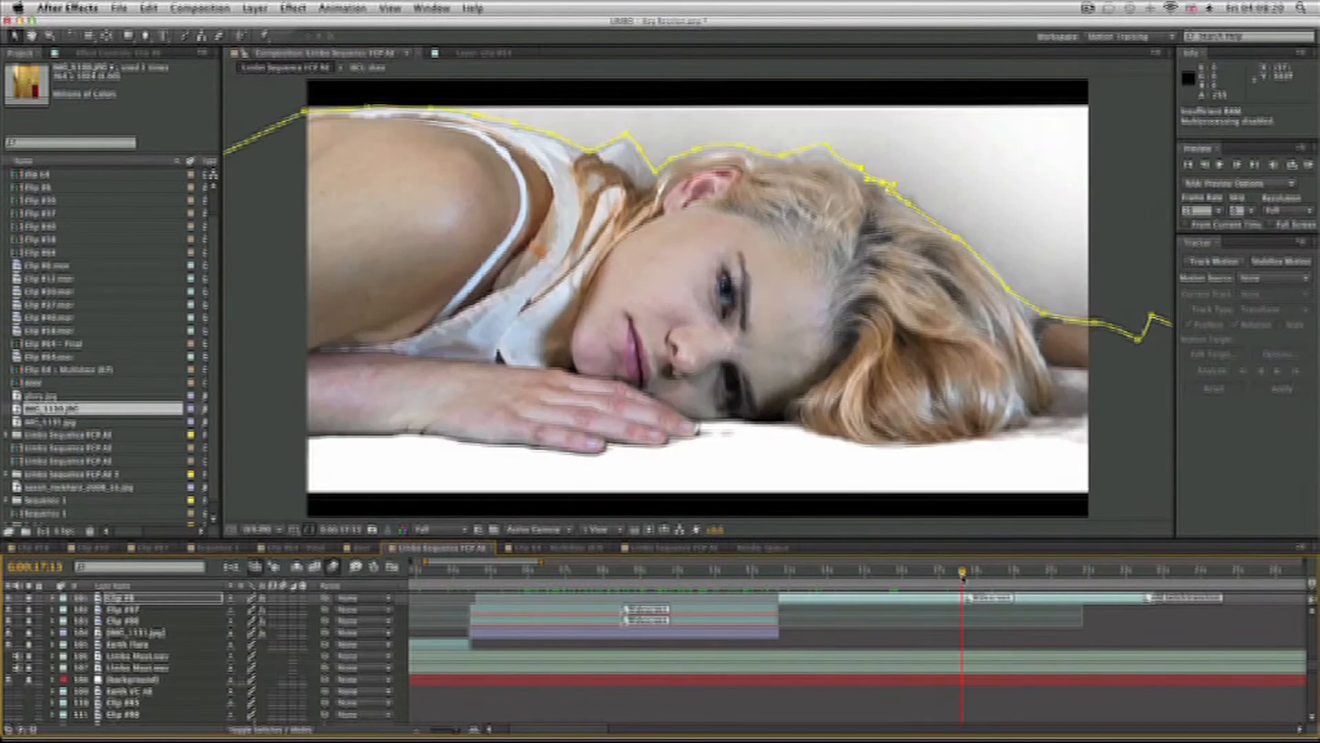
Reveal the Mask Feather of the masked clip directly above Clip #8 and adjust its value at the existing keyframe
{"action": "scroll", "coordinate": [967, 581], "scroll_direction": "down", "scroll_amount": 1}
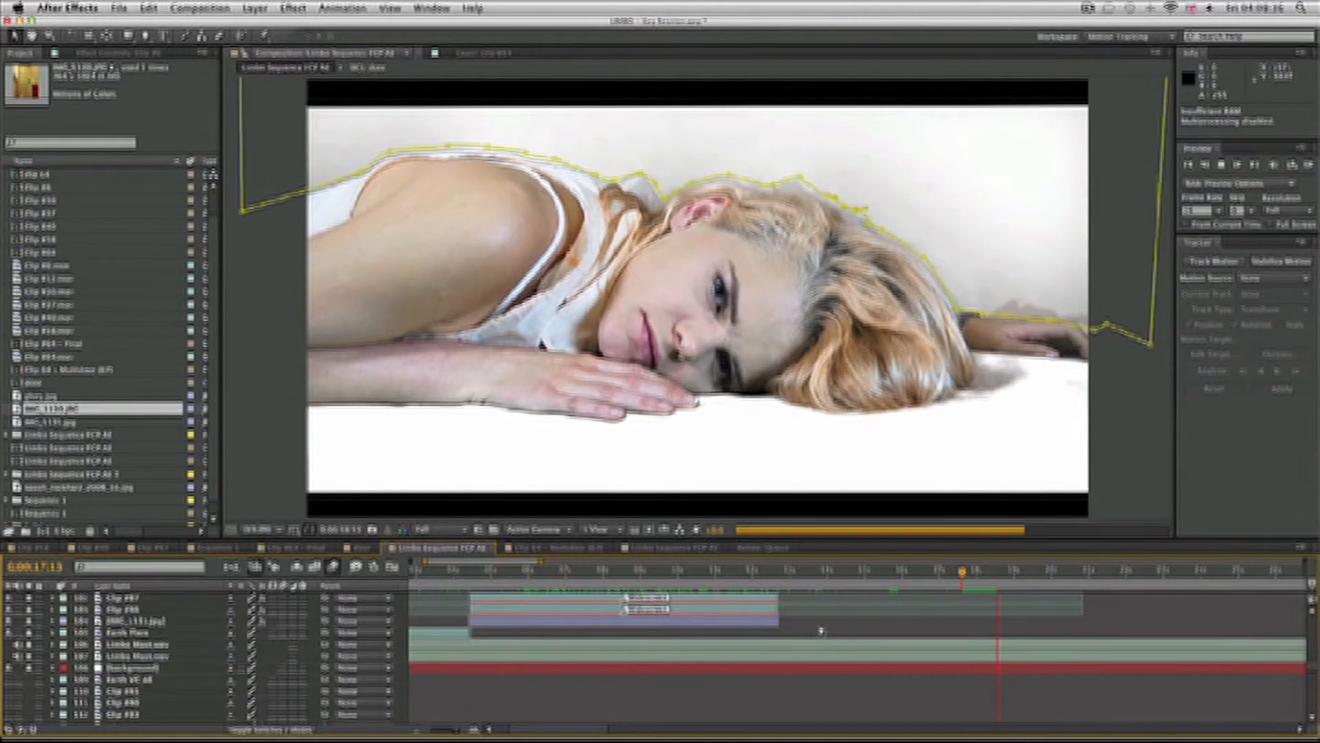
{"action": "scroll", "coordinate": [821, 631], "scroll_direction": "up", "scroll_amount": 3}
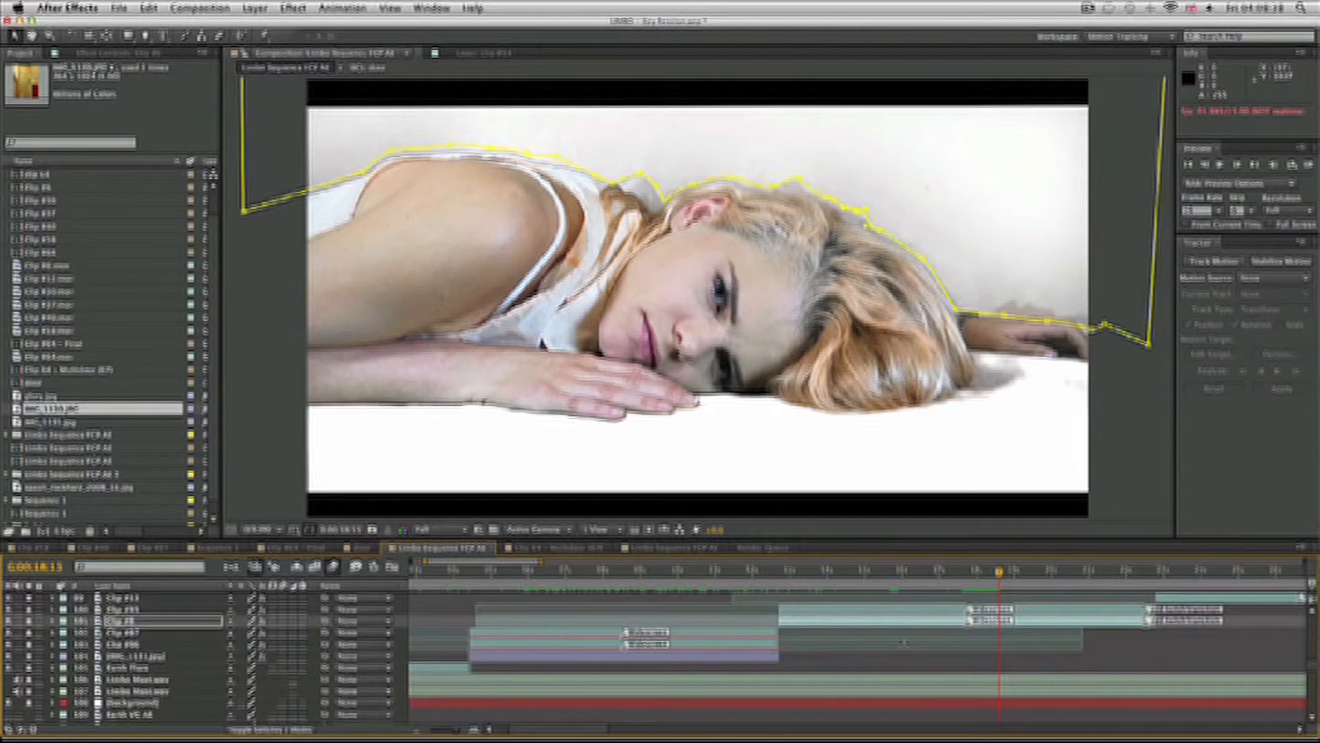
{"action": "scroll", "coordinate": [887, 638], "scroll_direction": "up", "scroll_amount": 1}
{"action": "left_click", "coordinate": [871, 620]}
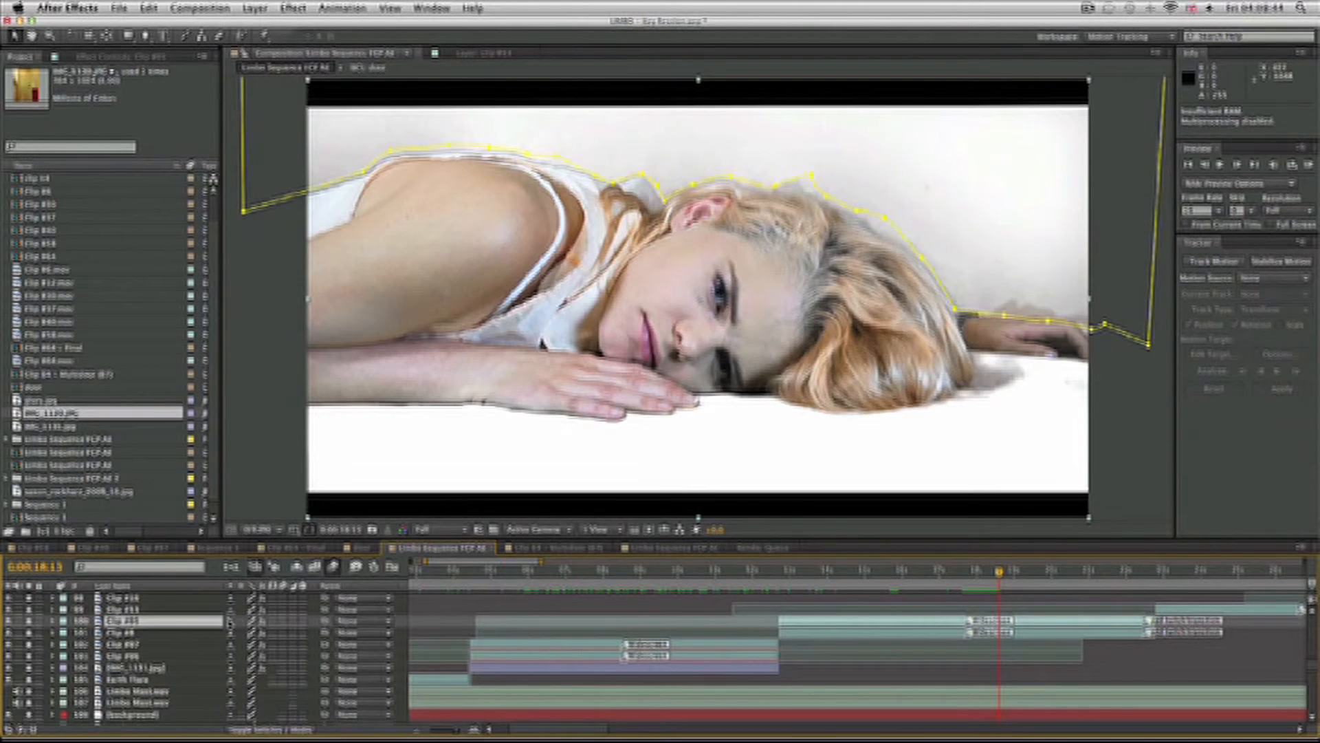
{"action": "key", "text": "f"}
{"action": "left_click", "coordinate": [234, 644]}
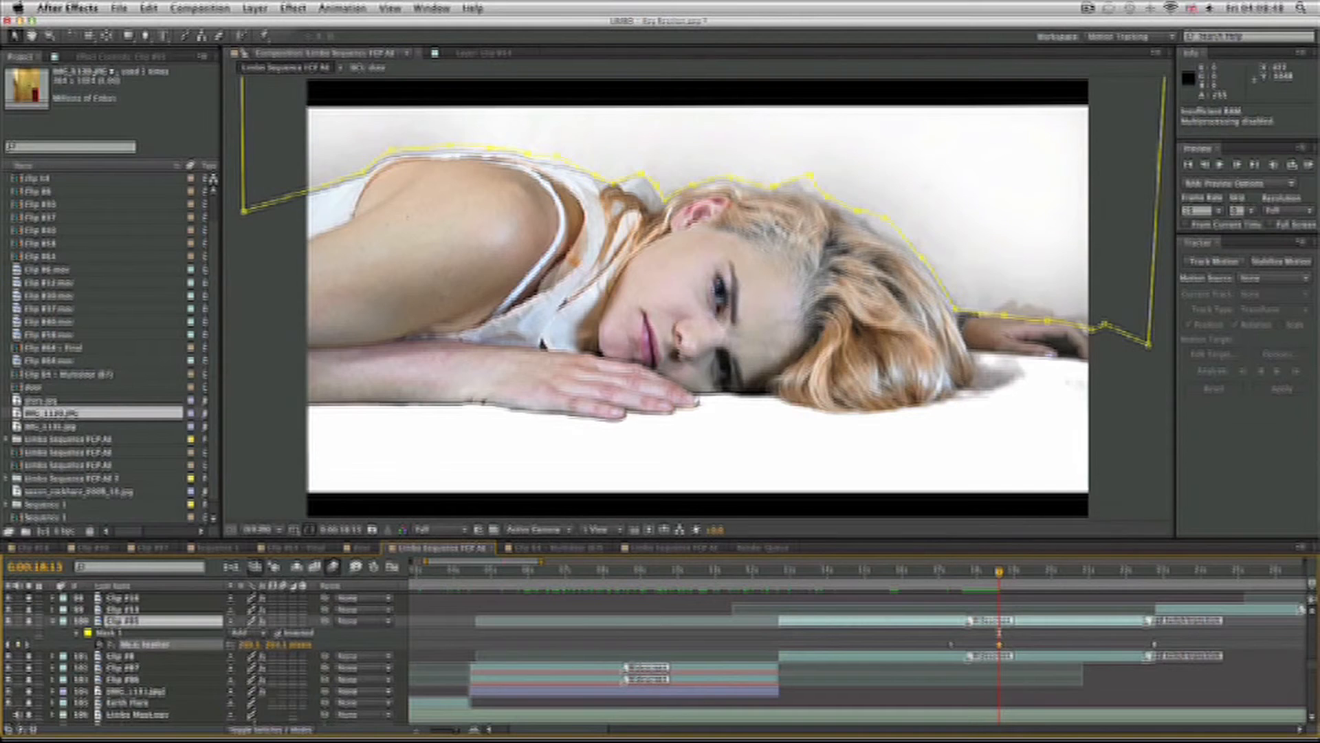
{"action": "left_click_drag", "start_coordinate": [207, 647], "coordinate": [292, 671]}
Preview the transition around the feather keyframe to examine the softened mask edge
{"action": "left_click_drag", "start_coordinate": [979, 578], "coordinate": [975, 580]}
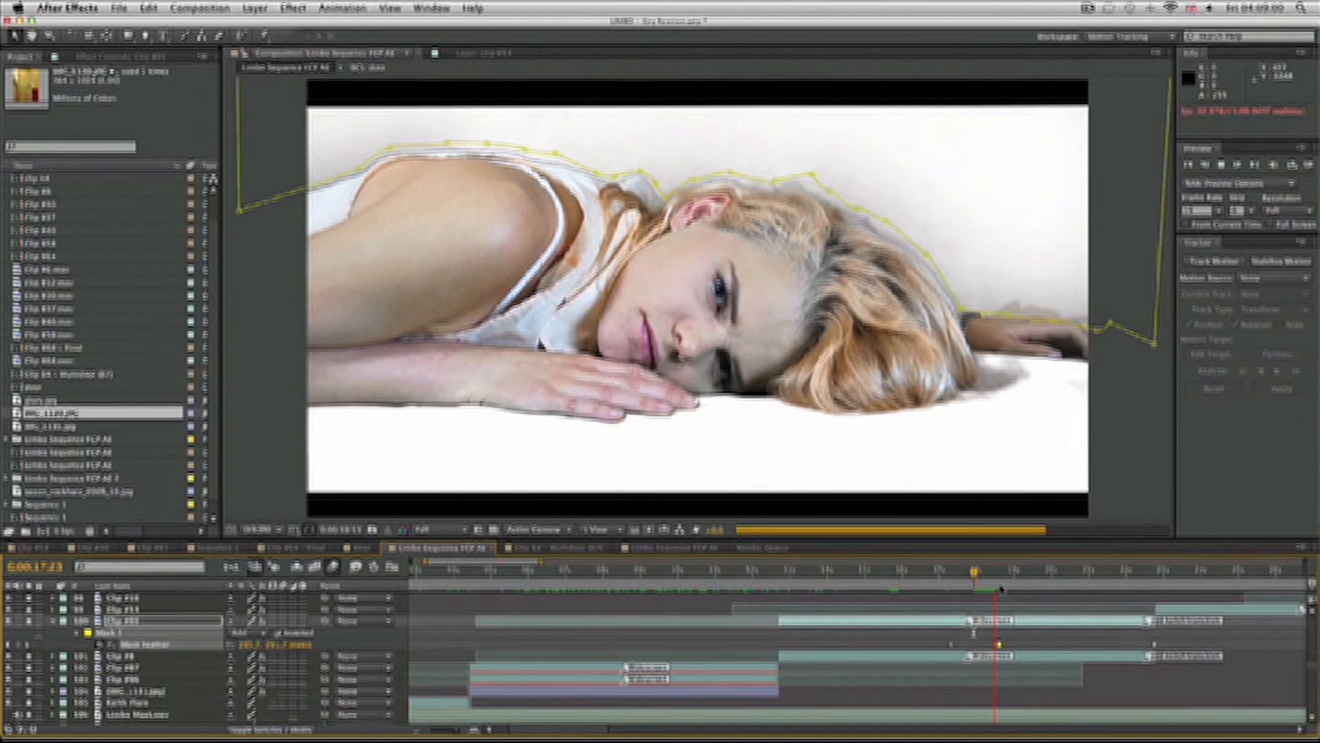
{"action": "key", "text": "space"}
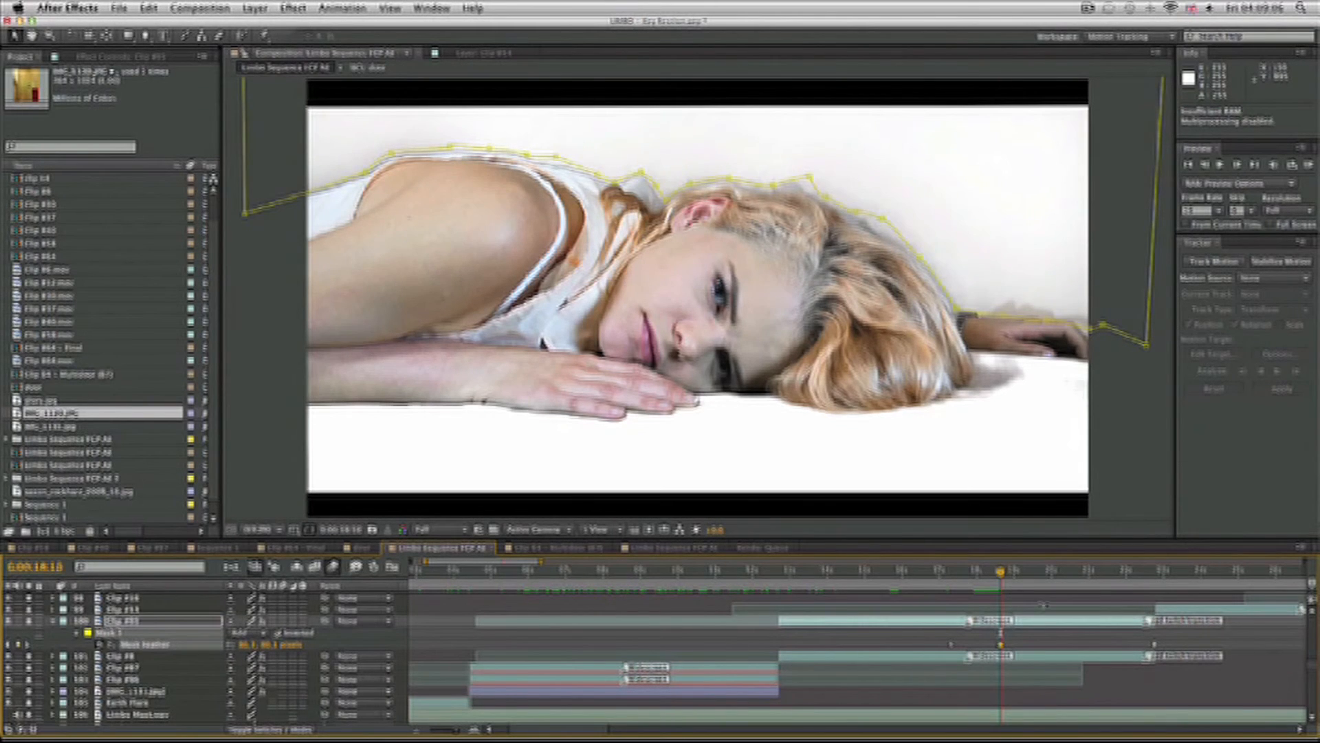
{"action": "key", "text": "space"}
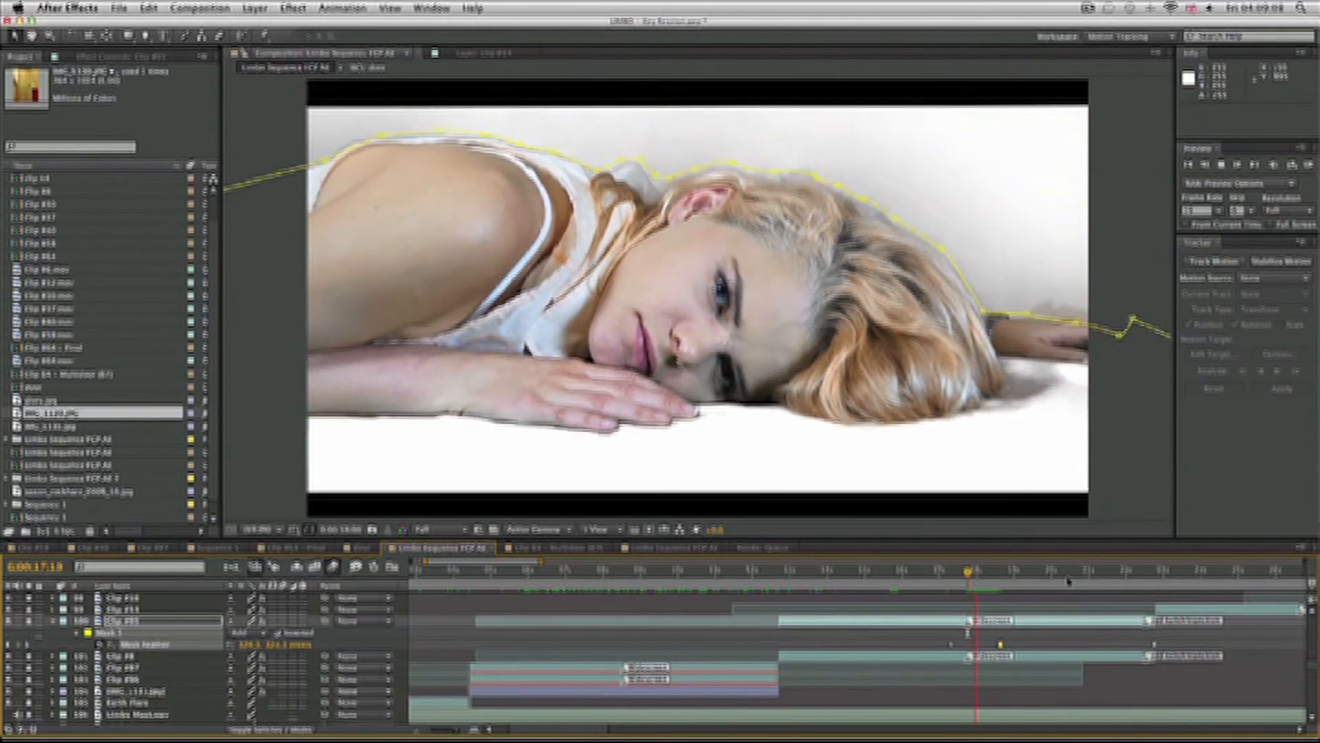